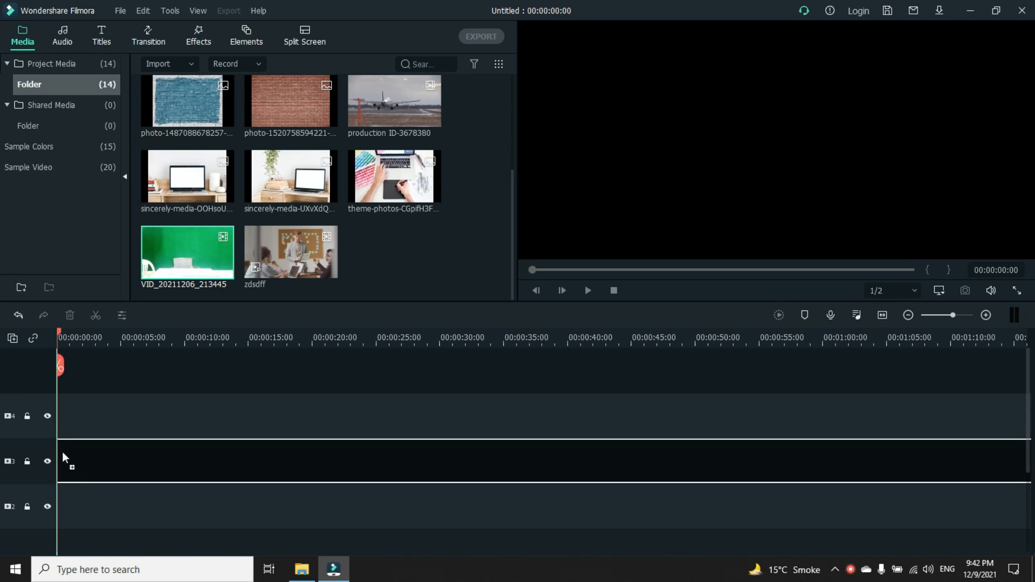
# Step: Split the green-screen clip at about 00:01:00:21 and delete the part before the cut
pyautogui.moveTo(59, 334); pyautogui.dragTo(835, 366)
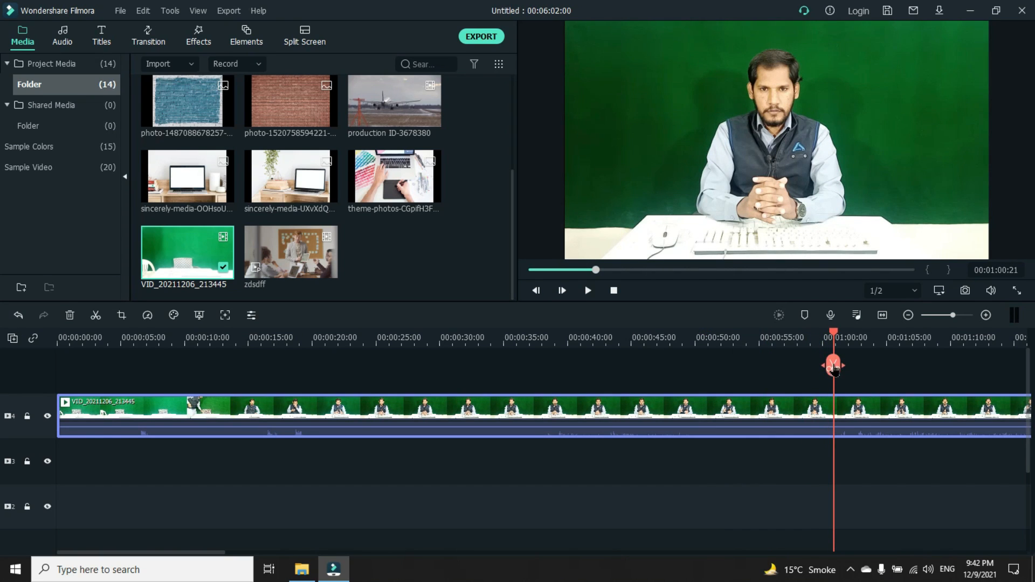
pyautogui.click(834, 367)
pyautogui.click(790, 411)
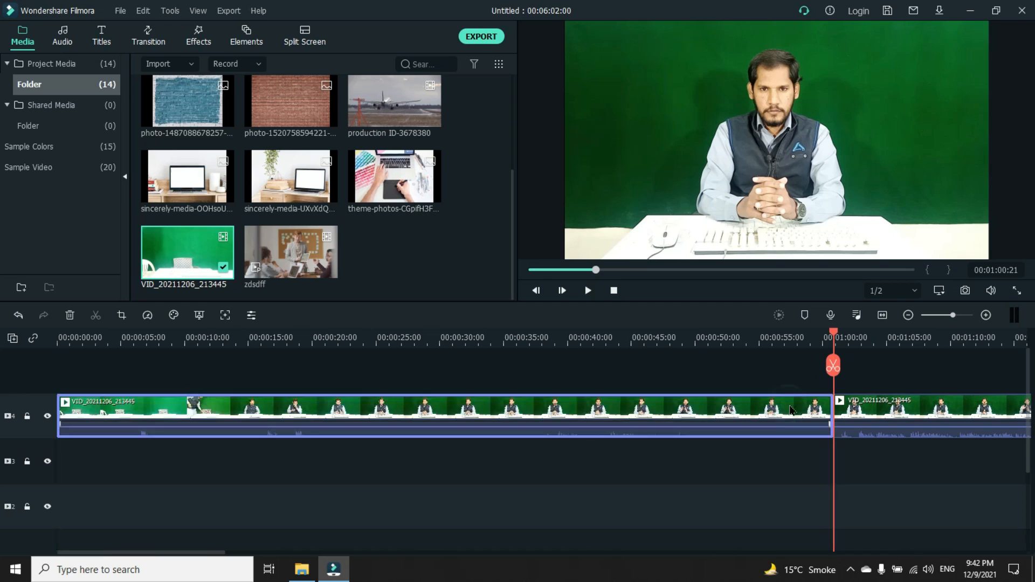
pyautogui.press('Delete')
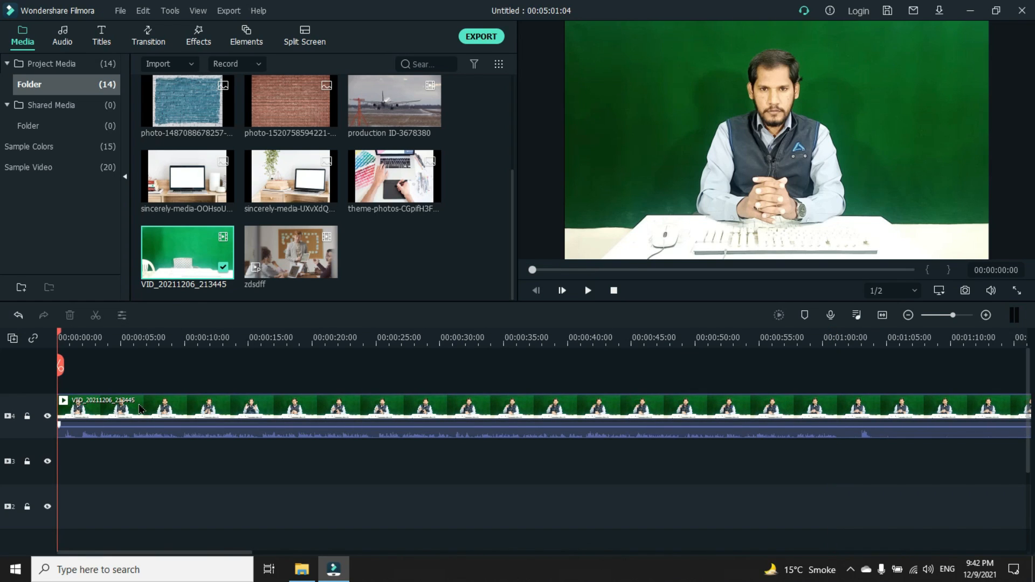
# Step: Split the remaining green-screen clip at 00:01:01:01 and delete everything after the cut
pyautogui.moveTo(146, 426); pyautogui.dragTo(147, 416)
pyautogui.moveTo(59, 341); pyautogui.dragTo(511, 359)
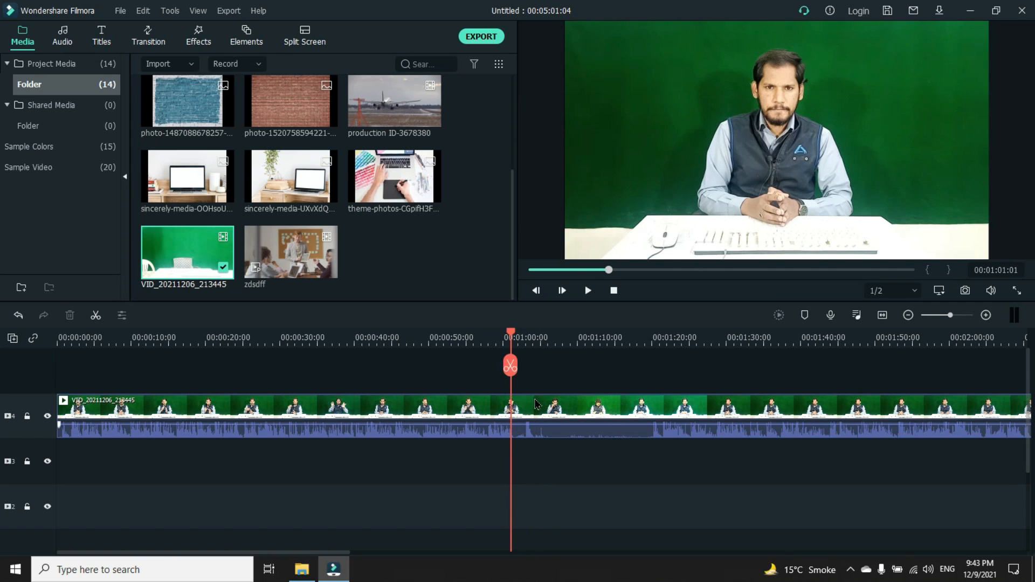
pyautogui.click(535, 397)
pyautogui.click(510, 366)
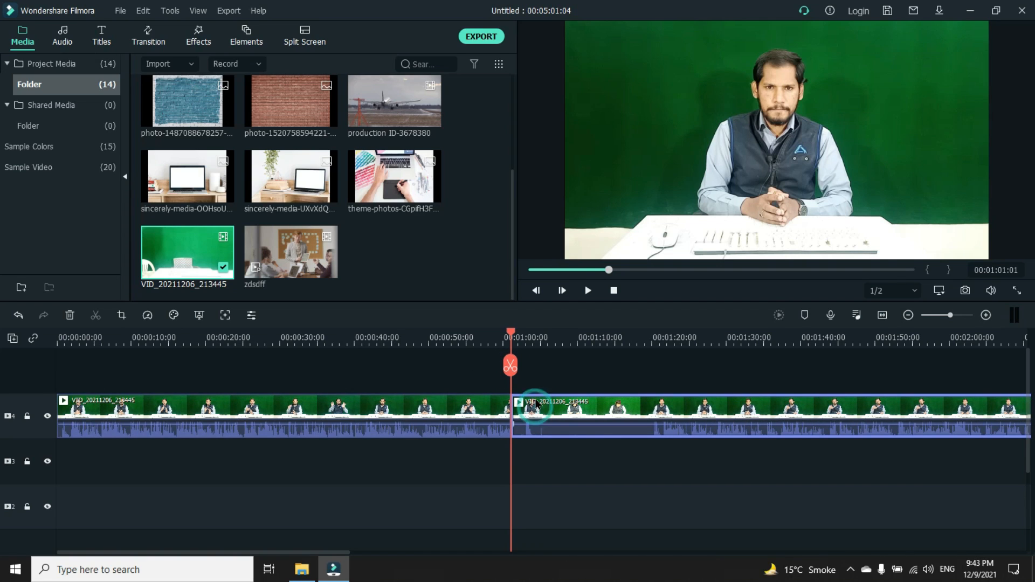
pyautogui.press('Delete')
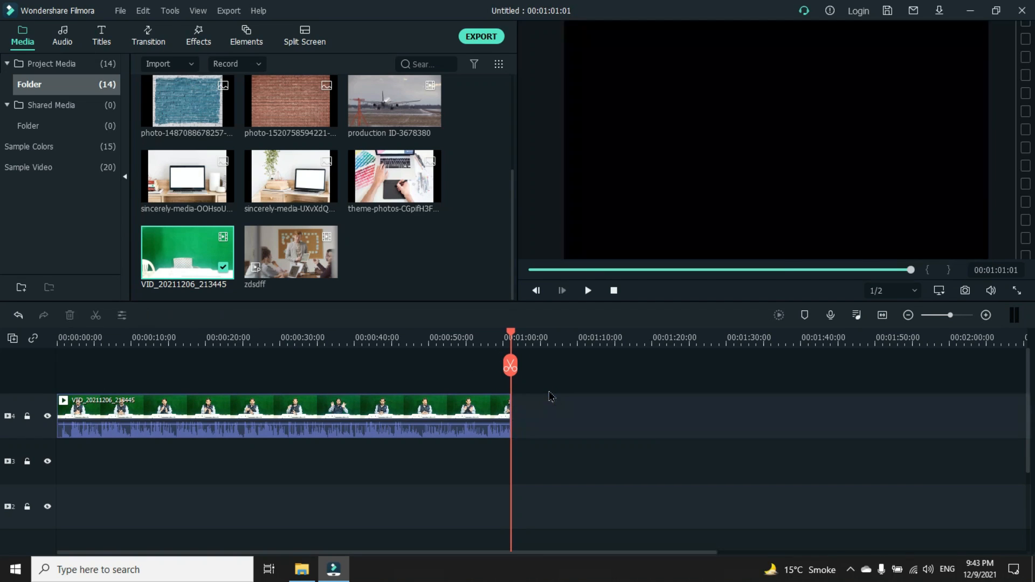
# Step: Place the blue brick wall photo on the track beneath the green-screen clip and extend it to the clip's full length
pyautogui.click(190, 343)
pyautogui.moveTo(190, 343); pyautogui.dragTo(245, 337)
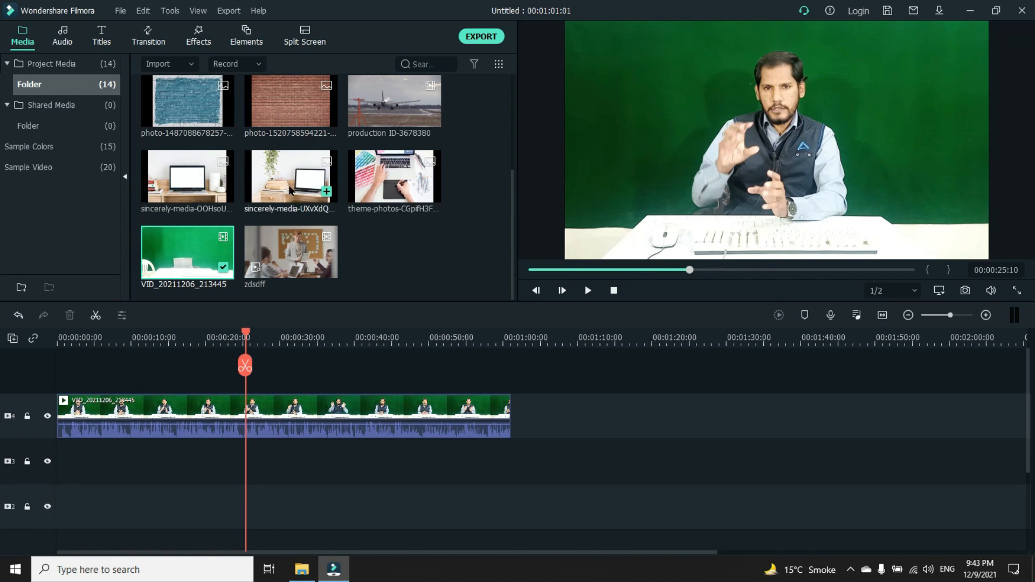
pyautogui.scroll(3, 393, 183)
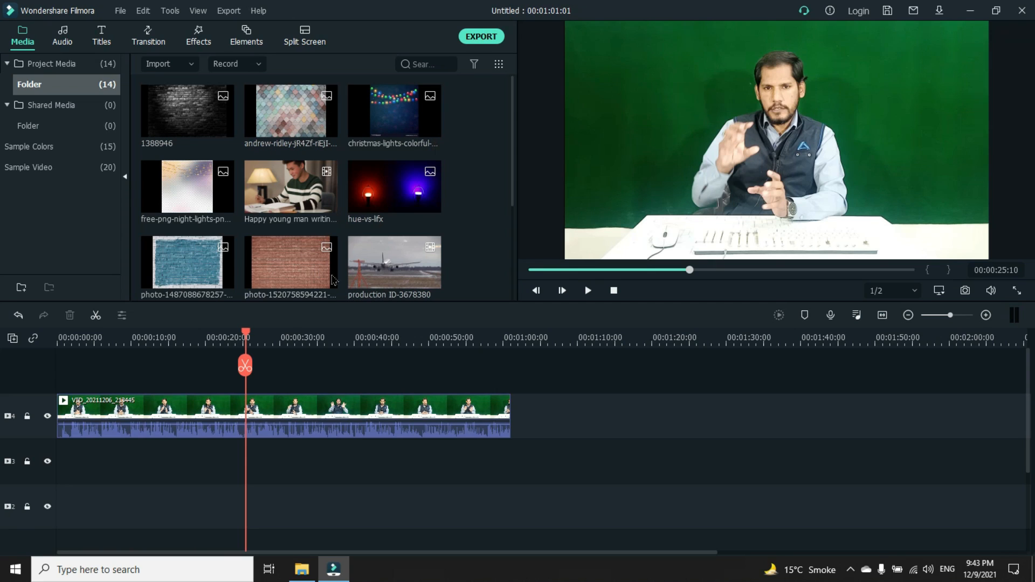
pyautogui.moveTo(194, 258); pyautogui.dragTo(509, 471)
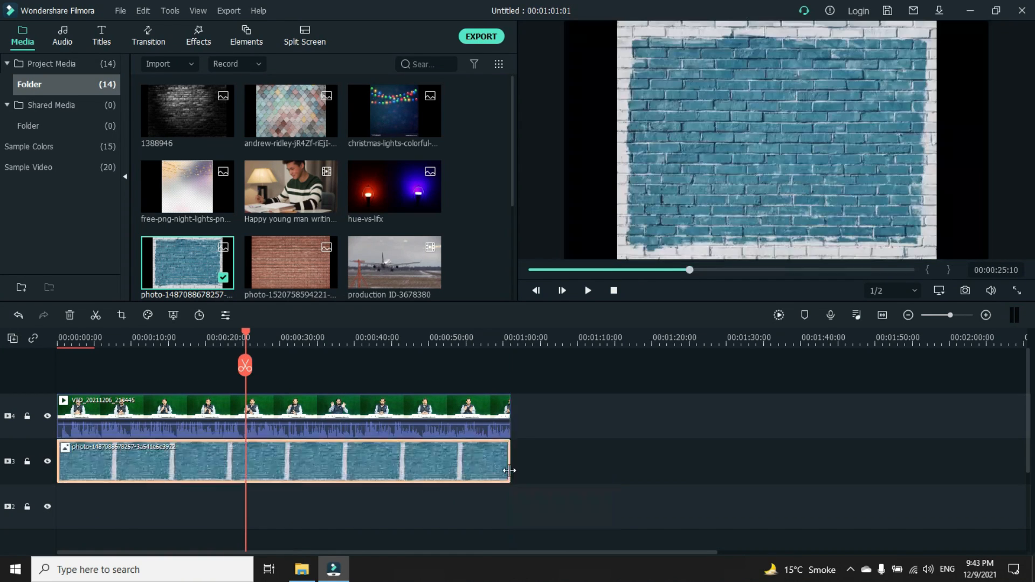
# Step: Enable Chroma Key with the green key colour on the green-screen clip
pyautogui.moveTo(250, 330)
pyautogui.mouseDown()
pyautogui.moveTo(226, 345)
pyautogui.moveTo(242, 339)
pyautogui.mouseUp()
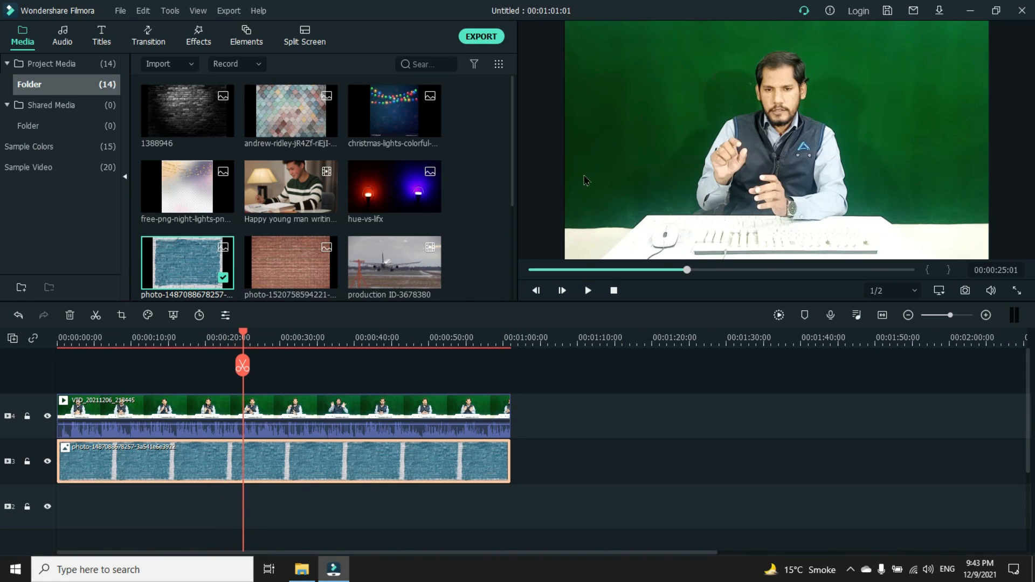
pyautogui.click(311, 415)
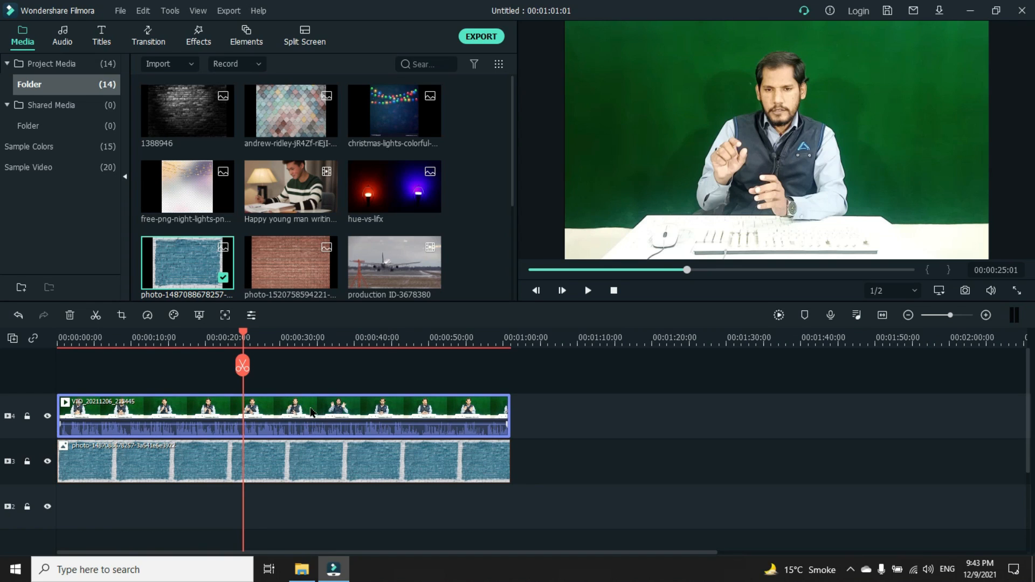
pyautogui.doubleClick(309, 406)
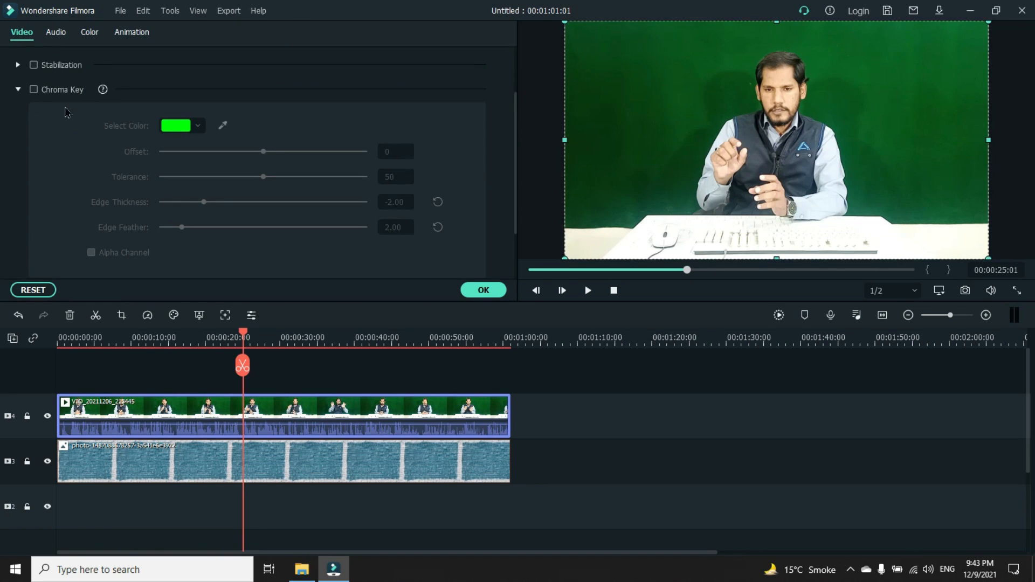
pyautogui.scroll(1, 25, 103)
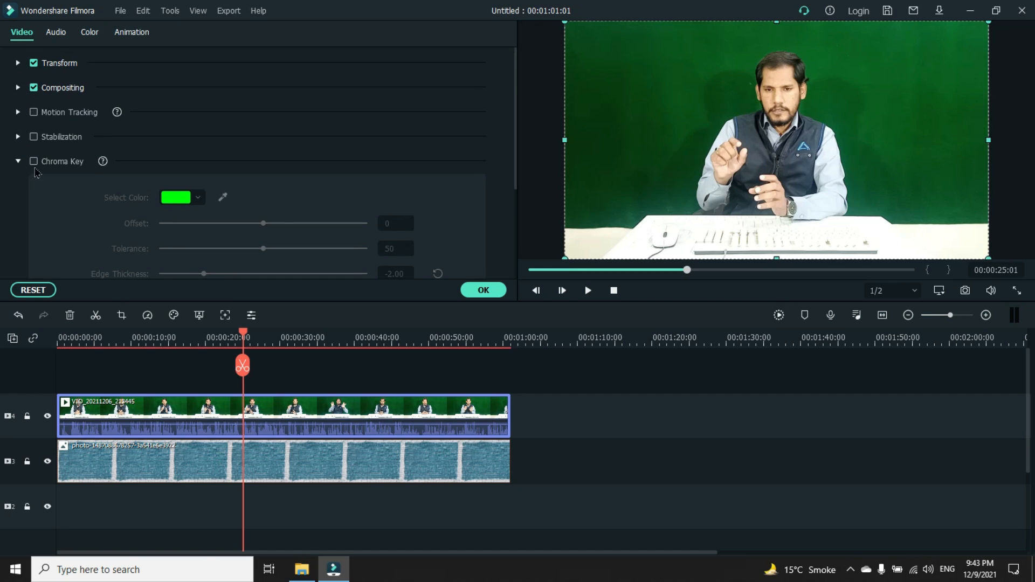
pyautogui.scroll(-1, 69, 165)
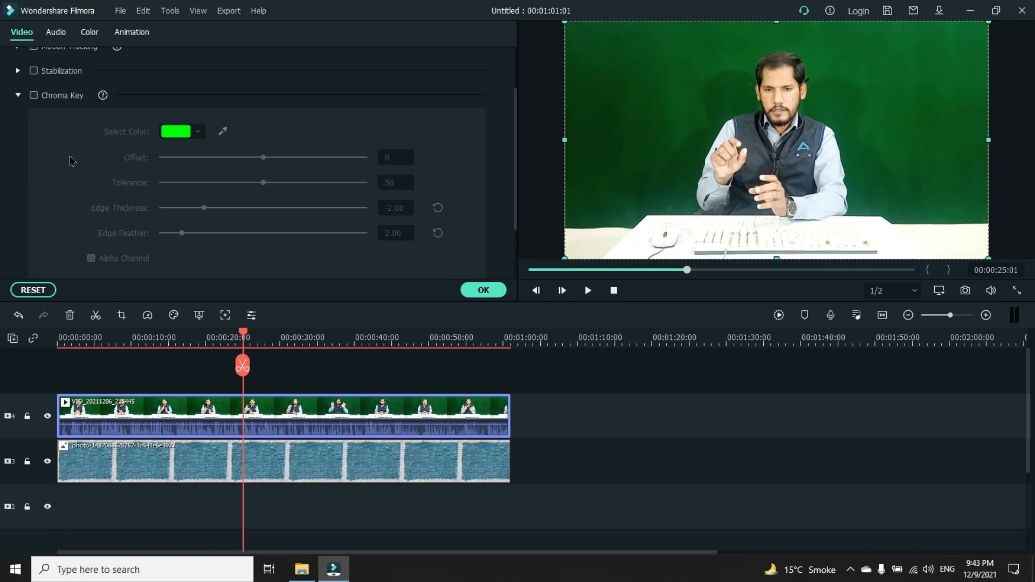
pyautogui.click(33, 96)
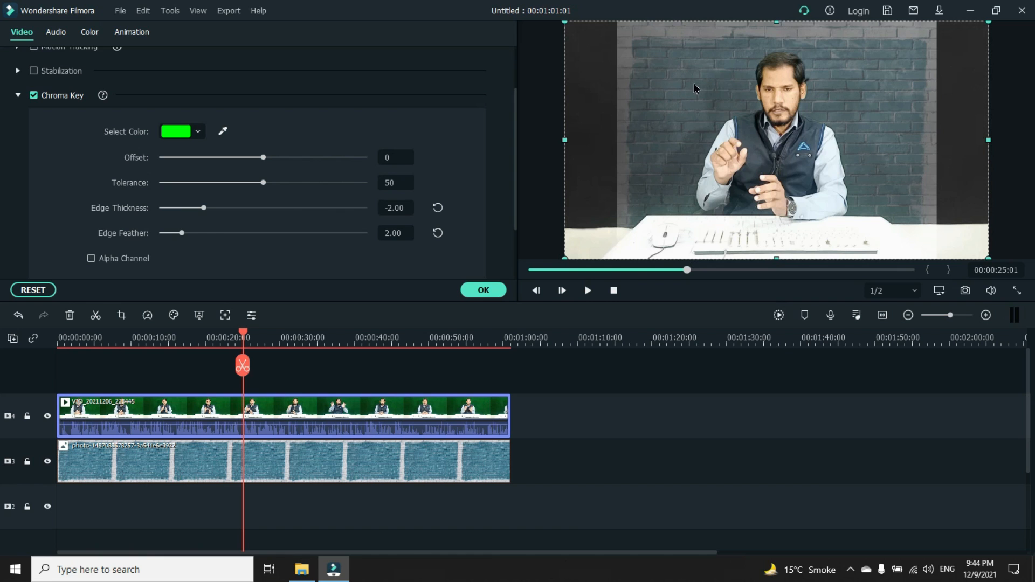
# Step: Preview the keyed footage briefly and set the Chroma Key offset to 14
pyautogui.click(588, 291)
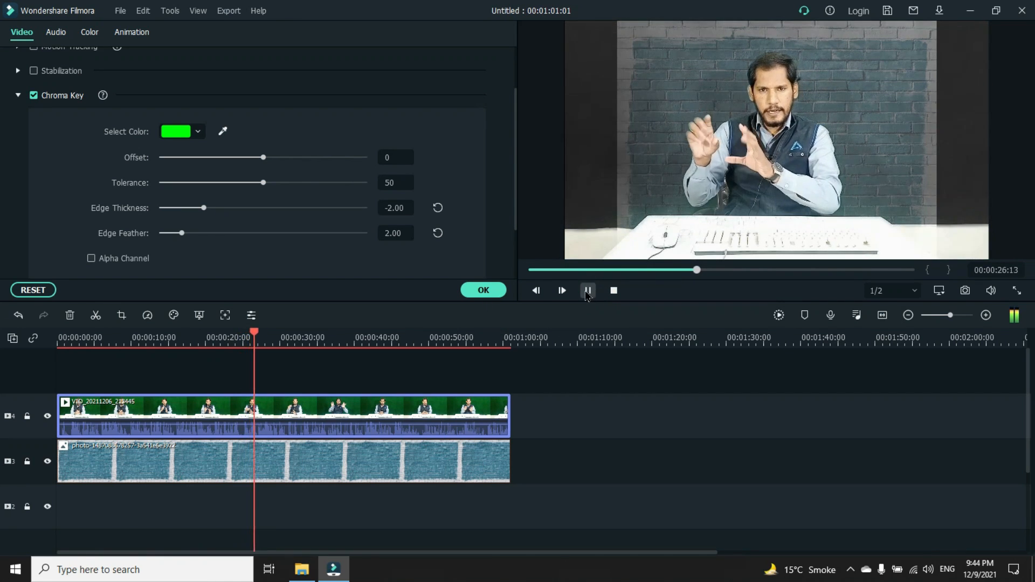
pyautogui.click(588, 291)
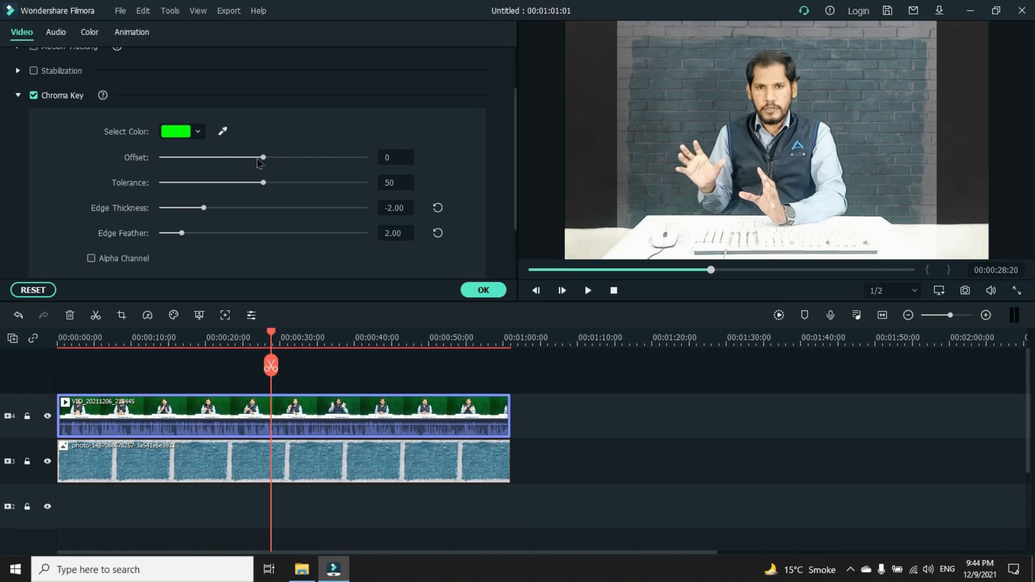
pyautogui.moveTo(264, 160); pyautogui.dragTo(276, 160)
# Step: Enlarge the blue brick photo in the preview so it covers the full frame width, and apply the change
pyautogui.click(656, 136)
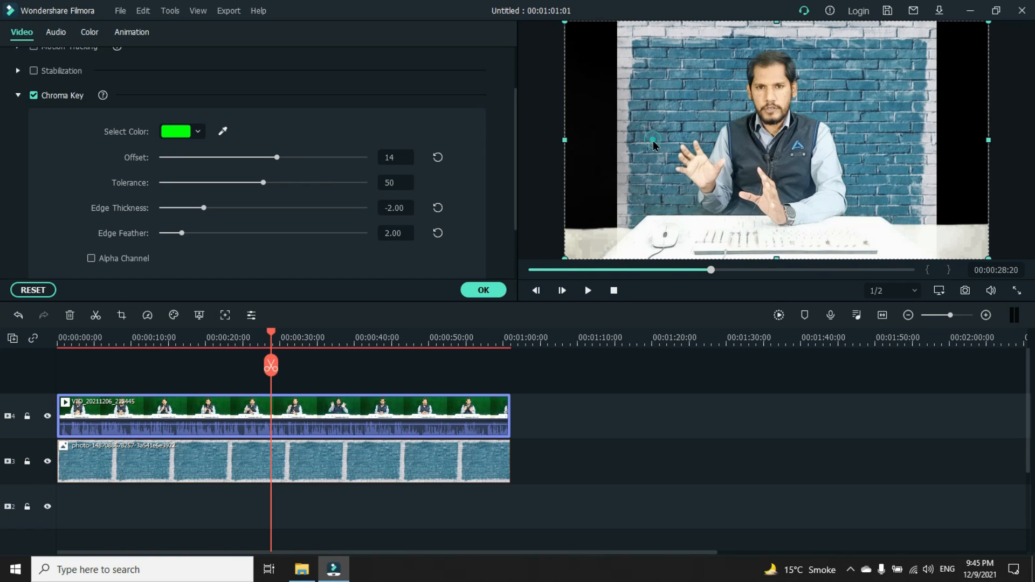
pyautogui.click(419, 463)
pyautogui.click(650, 128)
pyautogui.click(998, 92)
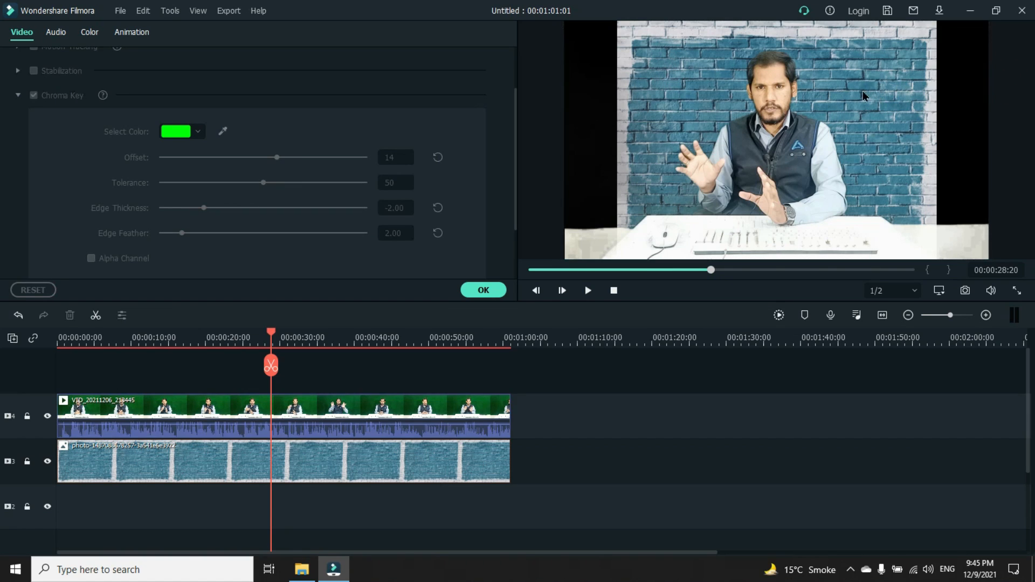
pyautogui.click(885, 43)
pyautogui.click(403, 460)
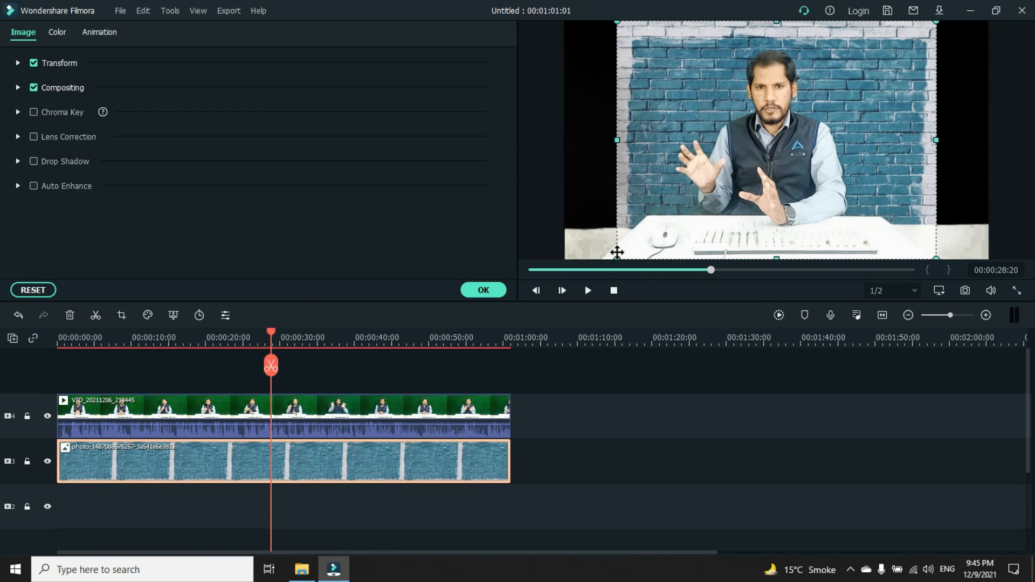
pyautogui.moveTo(617, 258); pyautogui.dragTo(545, 300)
pyautogui.moveTo(938, 22); pyautogui.dragTo(996, 21)
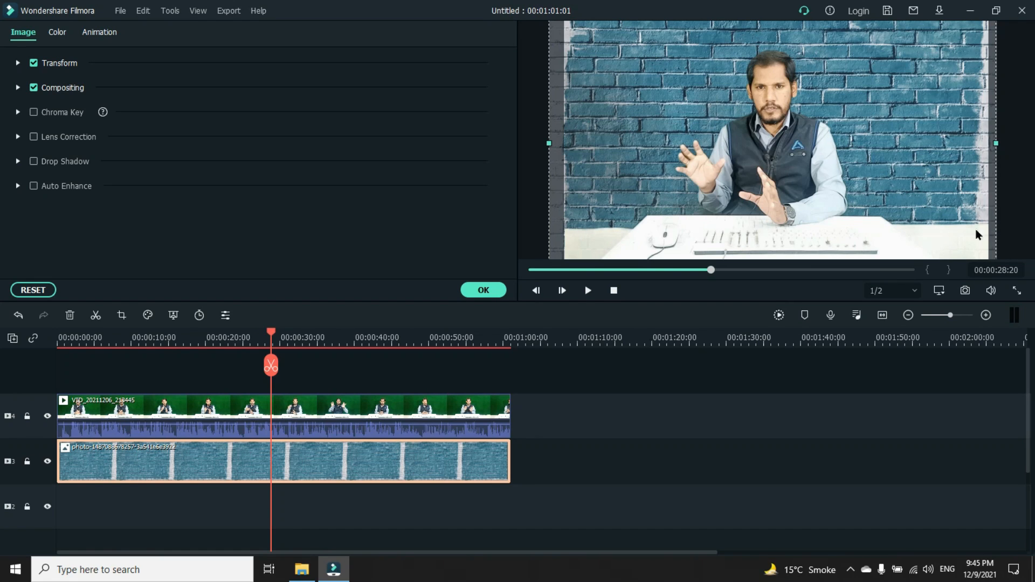
pyautogui.click(483, 290)
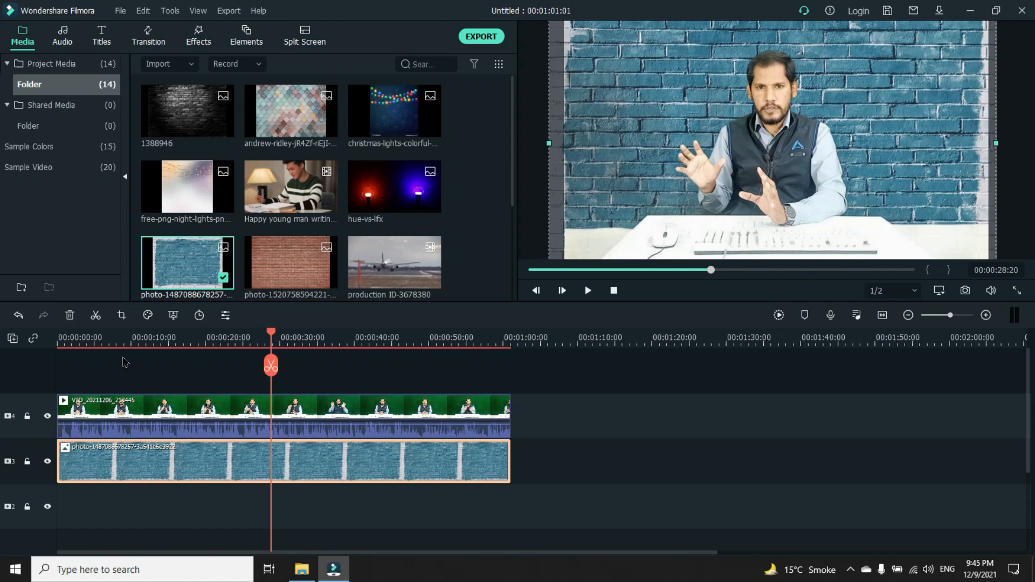
# Step: Crop the green-screen clip at a 16:9 ratio to 1615 x 908, centred on the presenter, and apply it
pyautogui.click(216, 411)
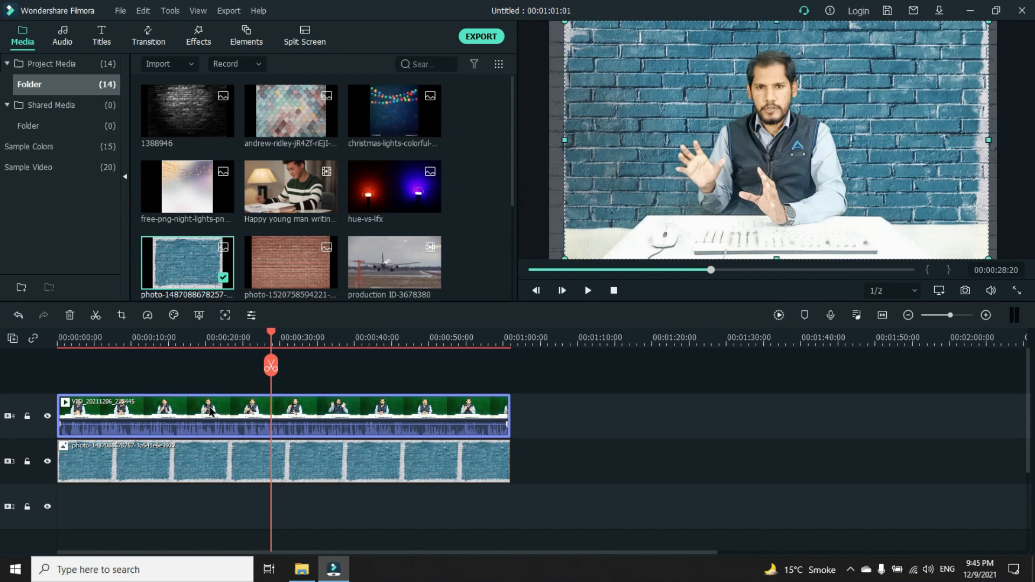
pyautogui.click(121, 315)
pyautogui.moveTo(266, 373); pyautogui.dragTo(322, 342)
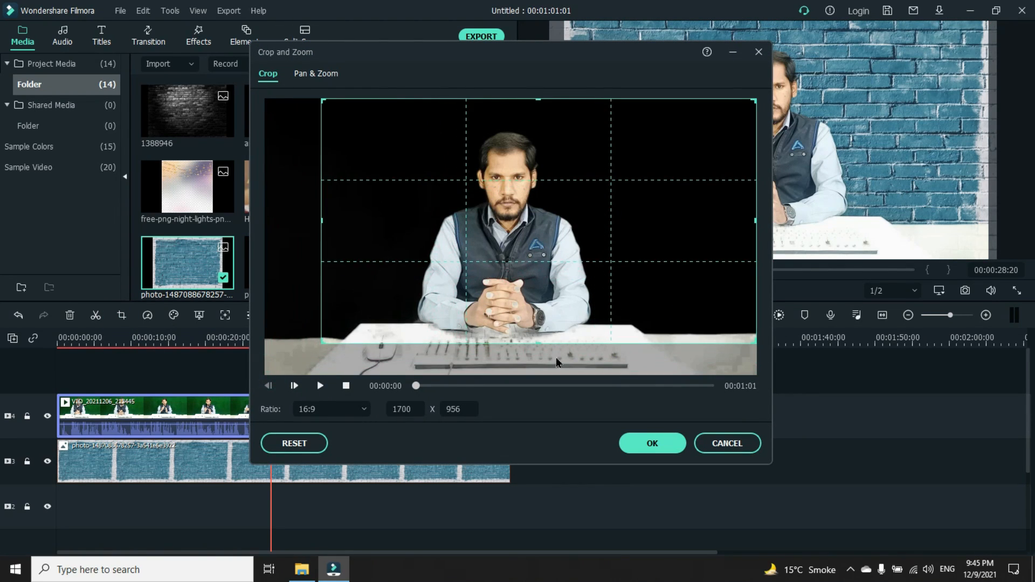
pyautogui.moveTo(755, 342); pyautogui.dragTo(686, 324)
pyautogui.moveTo(503, 303); pyautogui.dragTo(507, 332)
pyautogui.moveTo(555, 270); pyautogui.dragTo(538, 271)
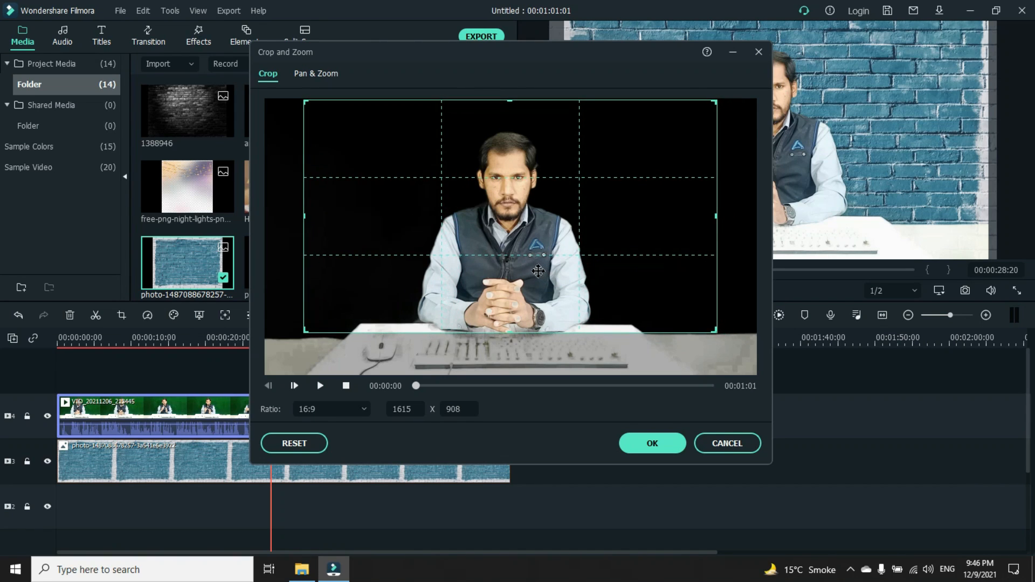
pyautogui.click(650, 446)
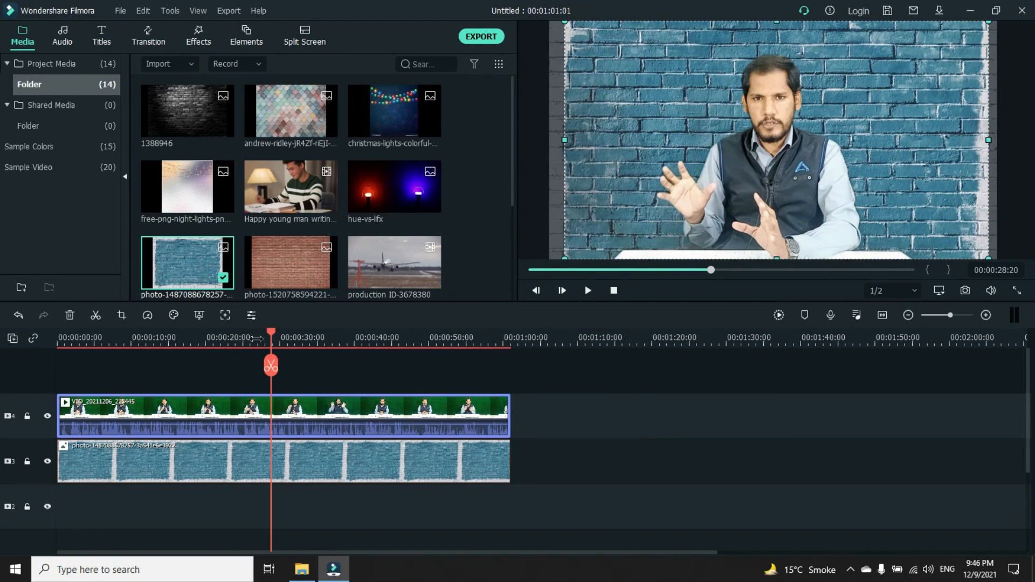
# Step: Replace the brick photo after 00:00:26:11 with the production ID-3678380 airplane video on the same track
pyautogui.moveTo(271, 338); pyautogui.dragTo(167, 338)
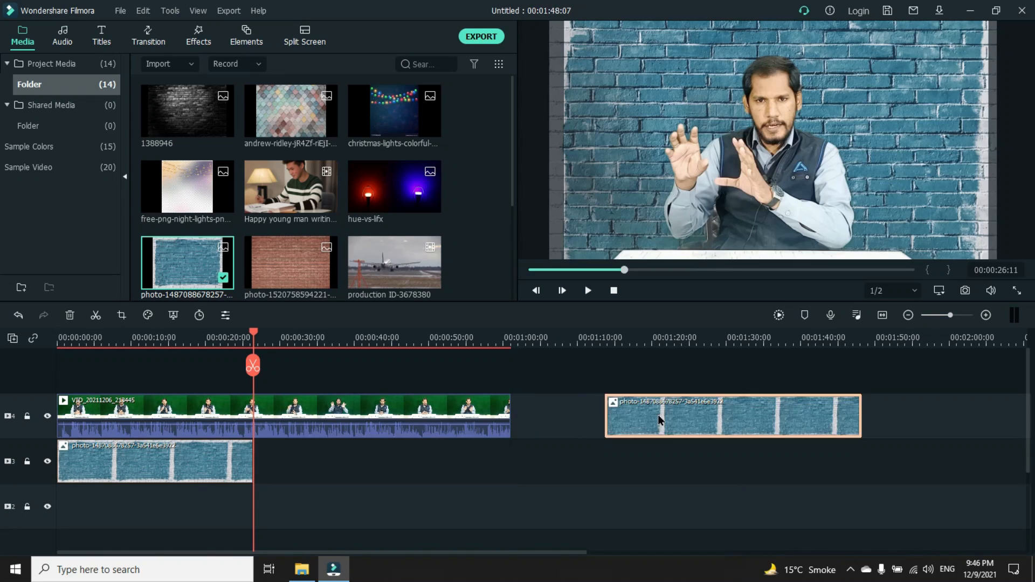
pyautogui.press('Delete')
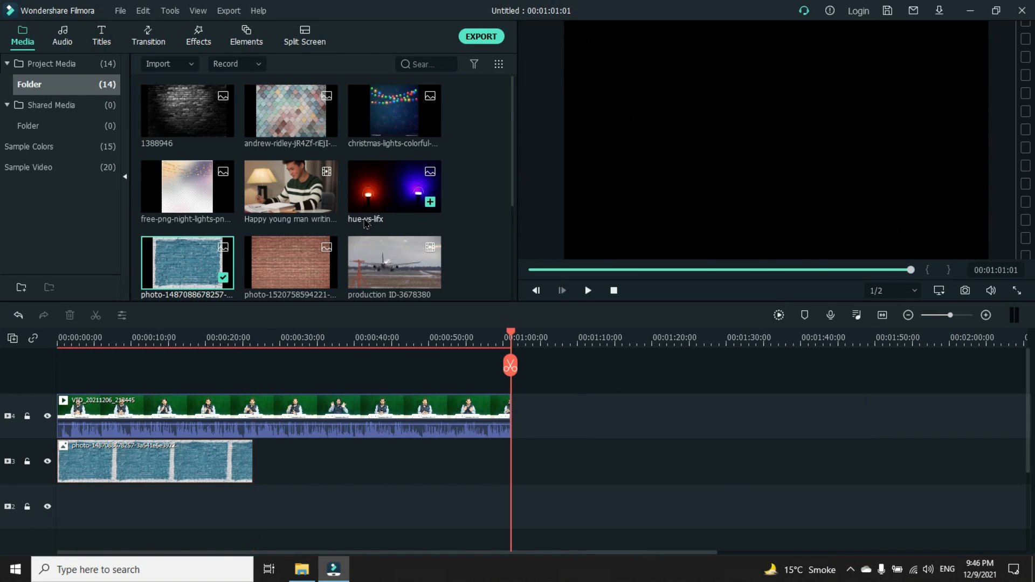
pyautogui.moveTo(396, 269); pyautogui.dragTo(258, 449)
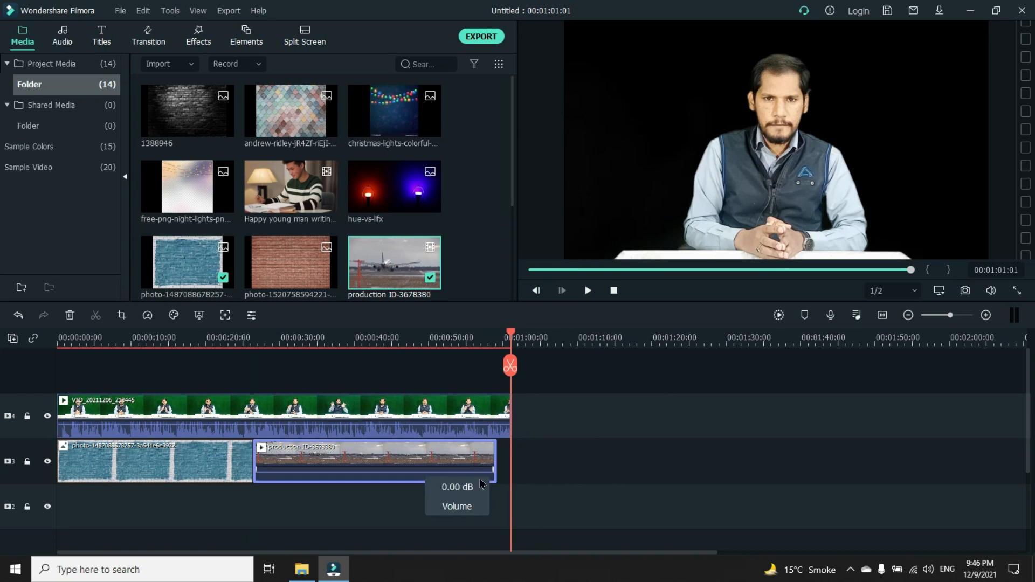
pyautogui.moveTo(497, 449); pyautogui.dragTo(508, 459)
# Step: Play the section where the presenter appears over the airplane video to check the composite
pyautogui.moveTo(510, 363); pyautogui.dragTo(267, 357)
pyautogui.press('space')
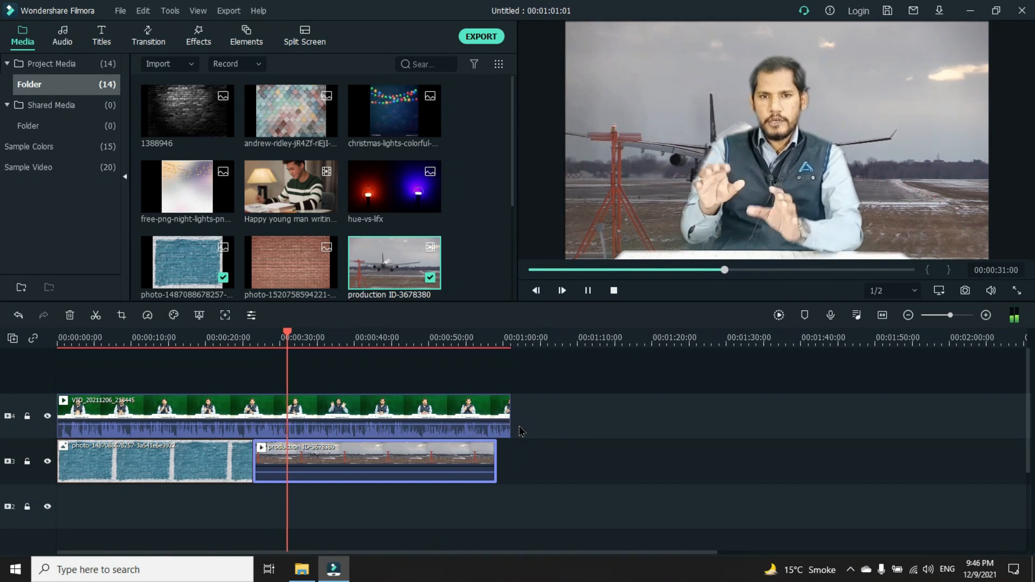
pyautogui.press('space')
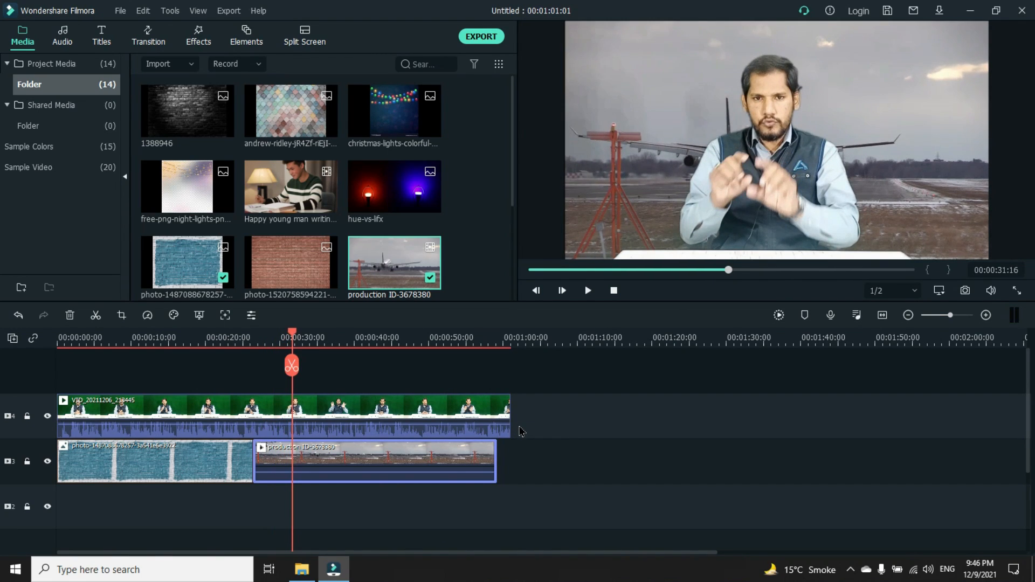
# Step: Hide and restore the background track to compare the keyed footage, and briefly play the composite again
pyautogui.click(47, 461)
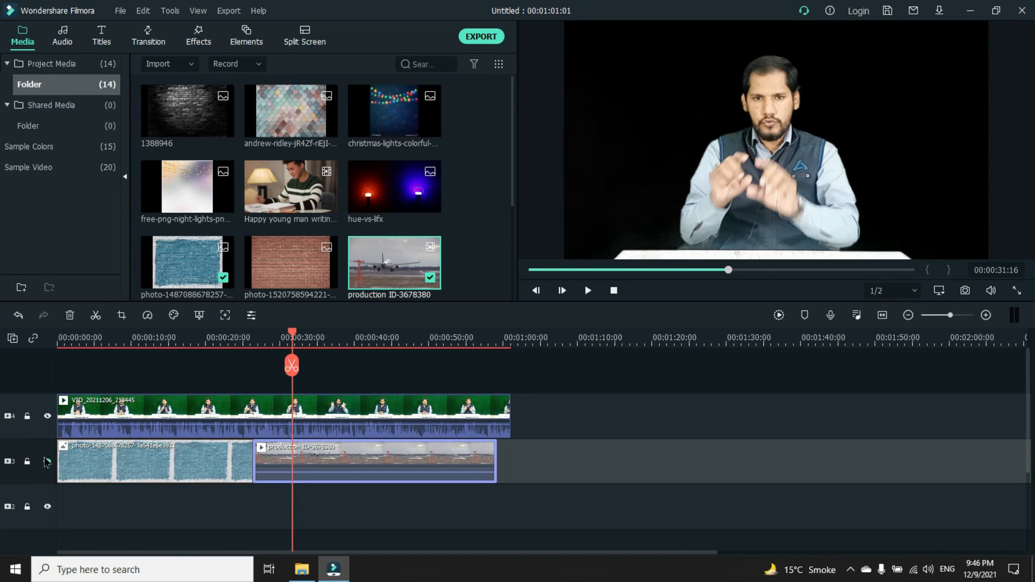
pyautogui.click(45, 457)
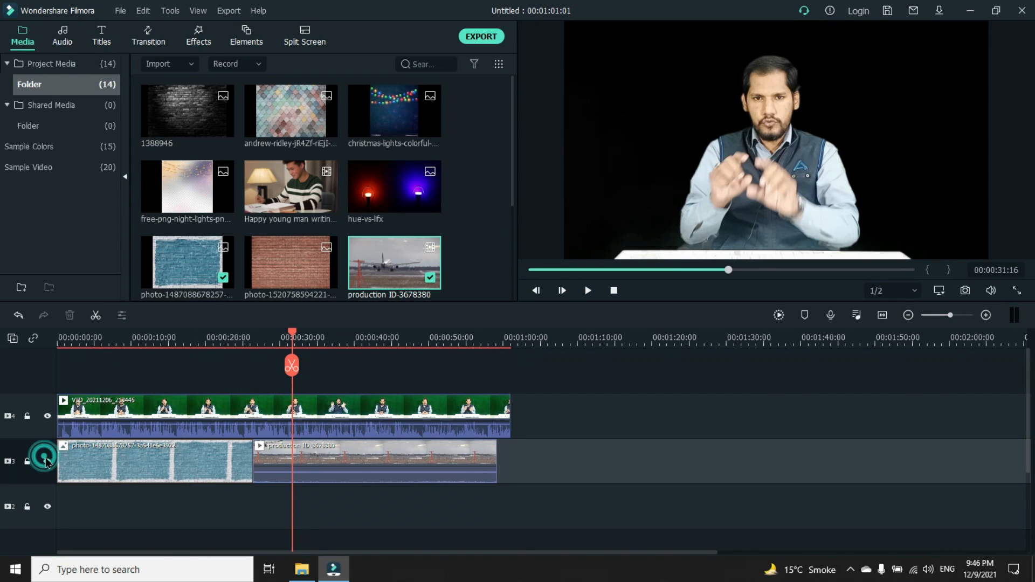
pyautogui.click(160, 480)
pyautogui.click(47, 461)
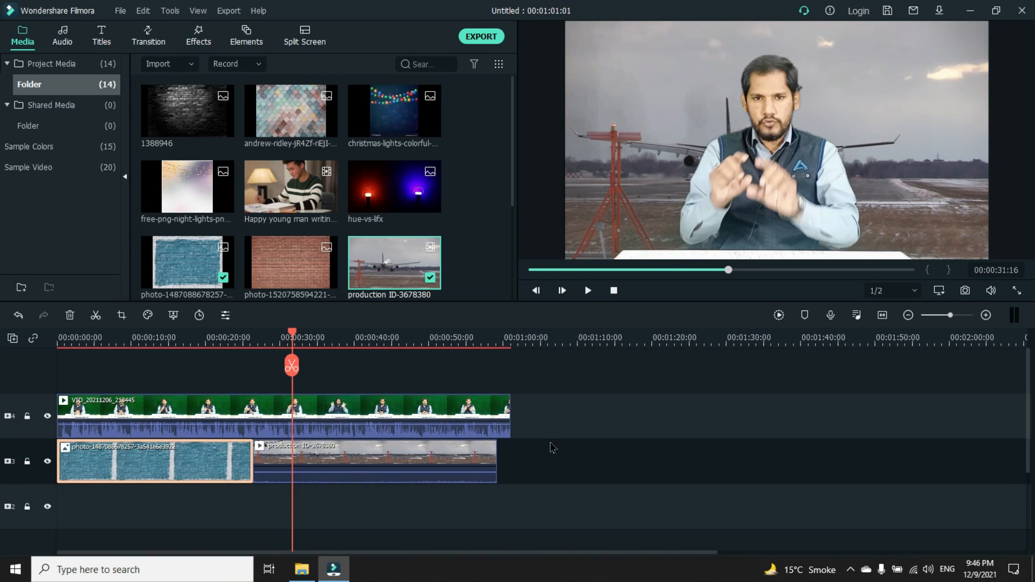
pyautogui.click(353, 461)
pyautogui.click(162, 464)
pyautogui.press('space')
pyautogui.press('space')
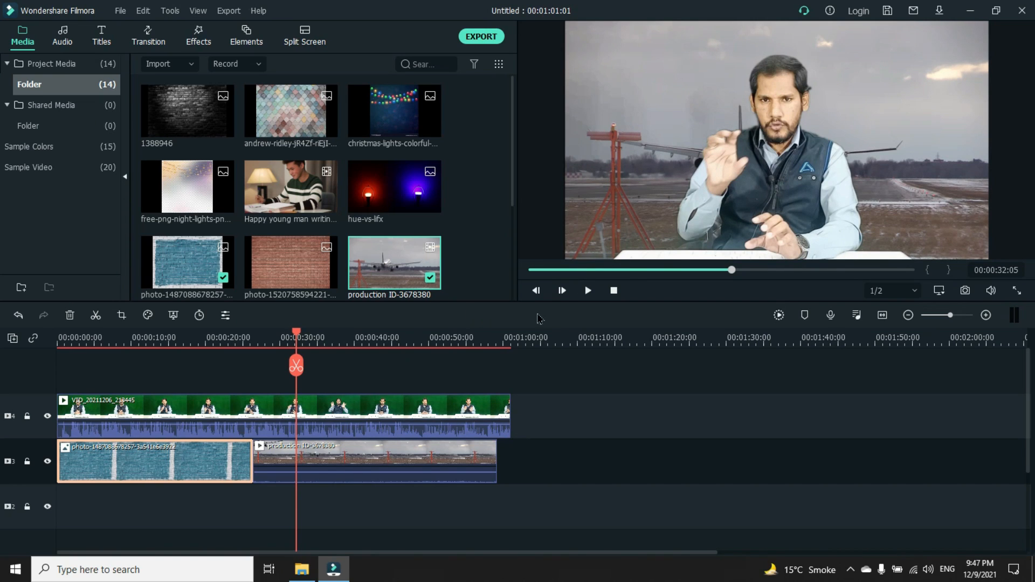
# Step: Disable Chroma Key on the green-screen clip and move the playhead to 00:00:42:19 to view the original footage
pyautogui.doubleClick(207, 416)
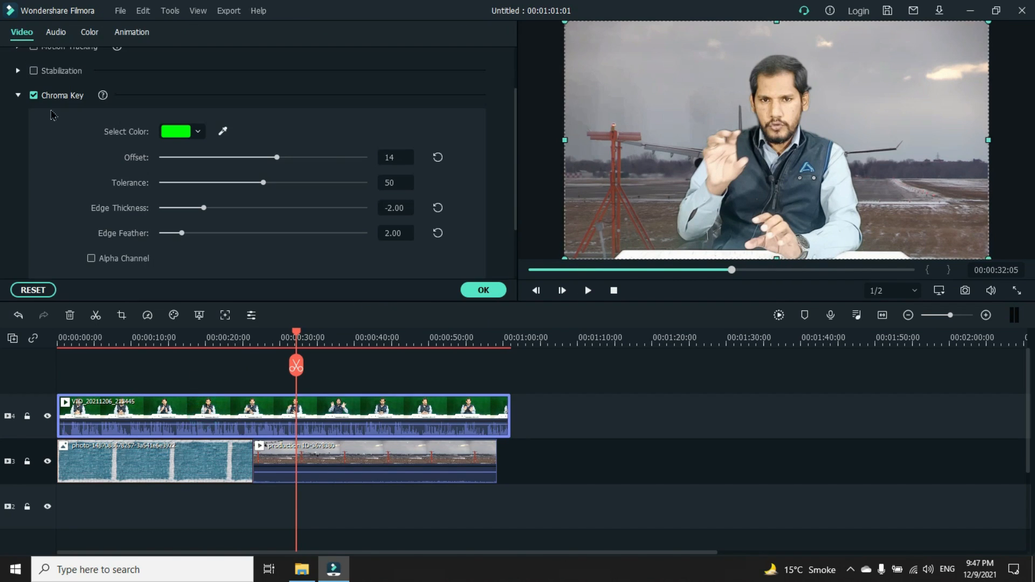
pyautogui.click(34, 95)
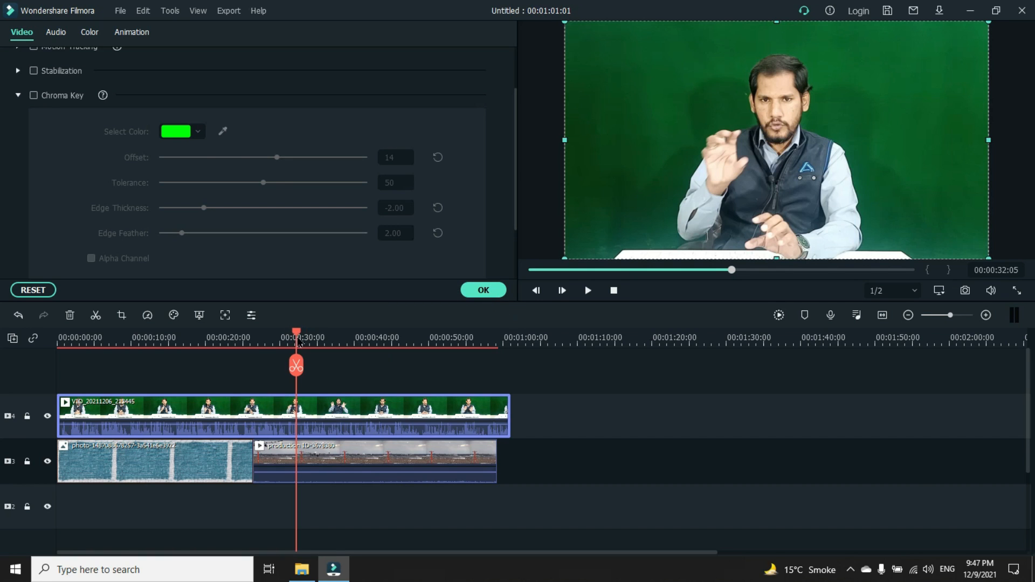
pyautogui.moveTo(297, 338); pyautogui.dragTo(378, 346)
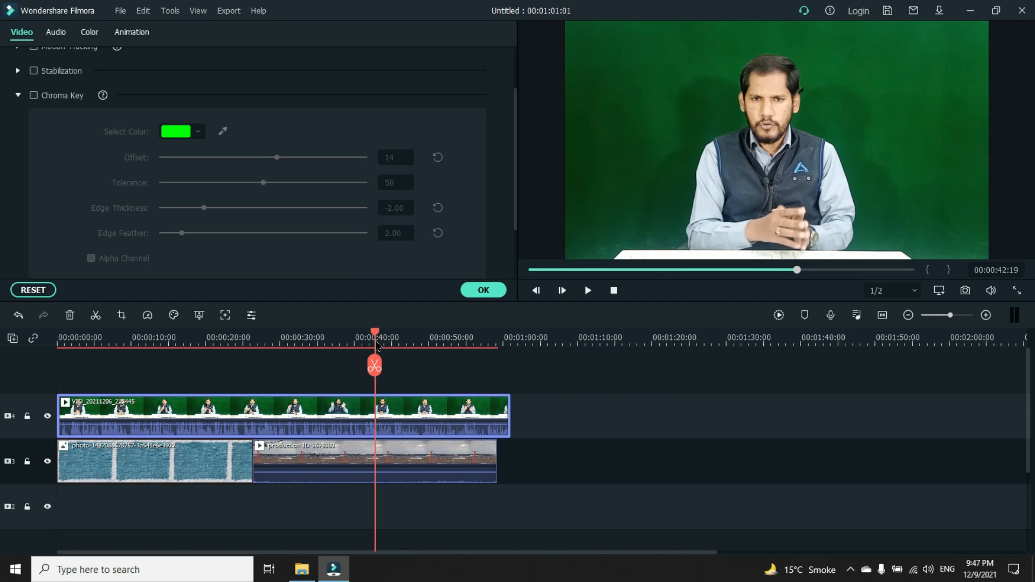